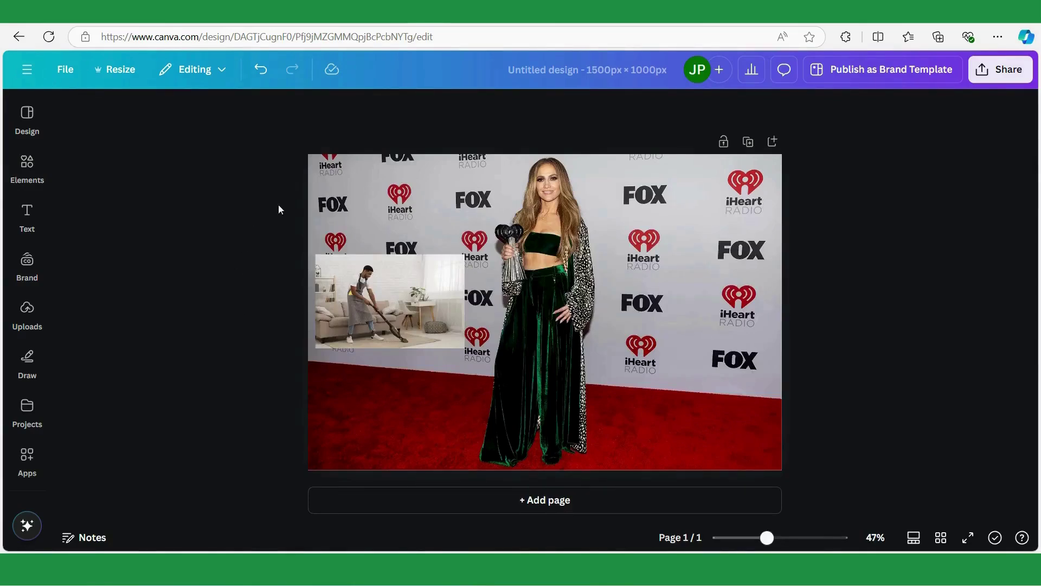
Enlarge the vacuuming photo to about 910 × 572 and centre it over the celebrity
{"action": "left_click", "coordinate": [628, 222]}
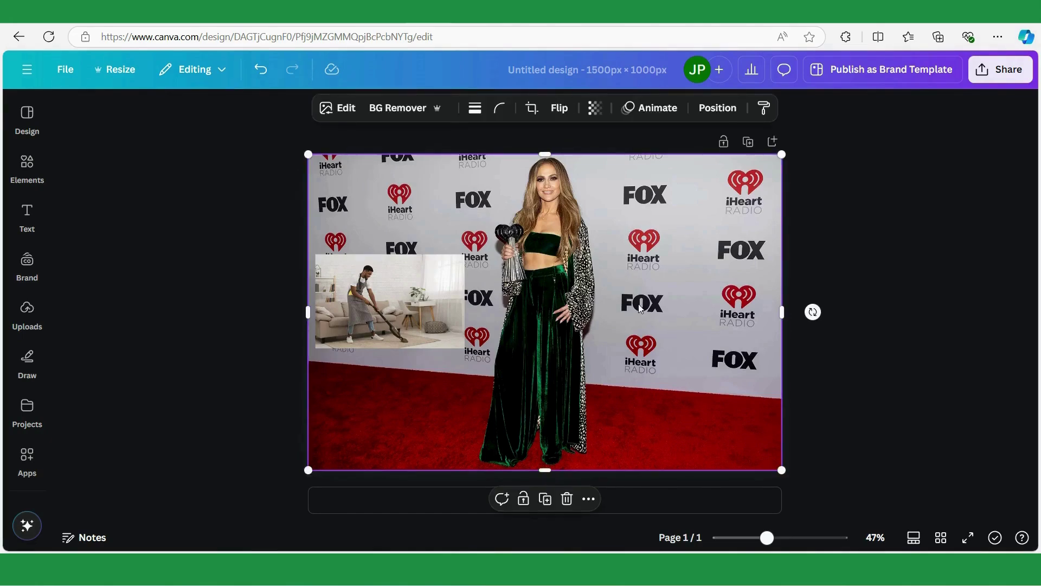
{"action": "left_click", "coordinate": [425, 296]}
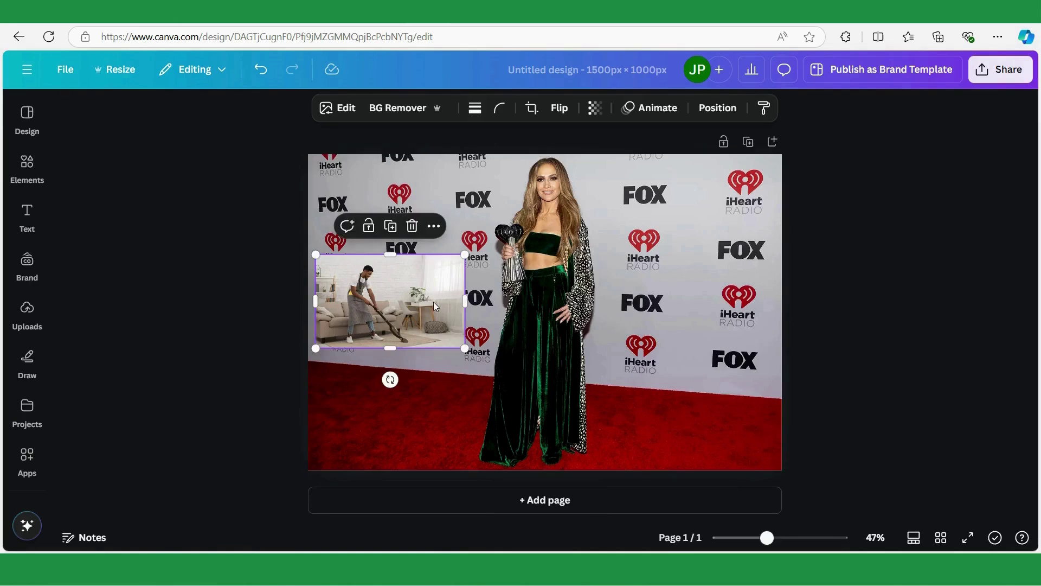
{"action": "left_click_drag", "start_coordinate": [461, 346], "coordinate": [609, 437]}
{"action": "left_click_drag", "start_coordinate": [499, 374], "coordinate": [523, 341]}
Reselect the vacuuming photo and bring up its Edit options to start Magic Grab
{"action": "left_click", "coordinate": [756, 336]}
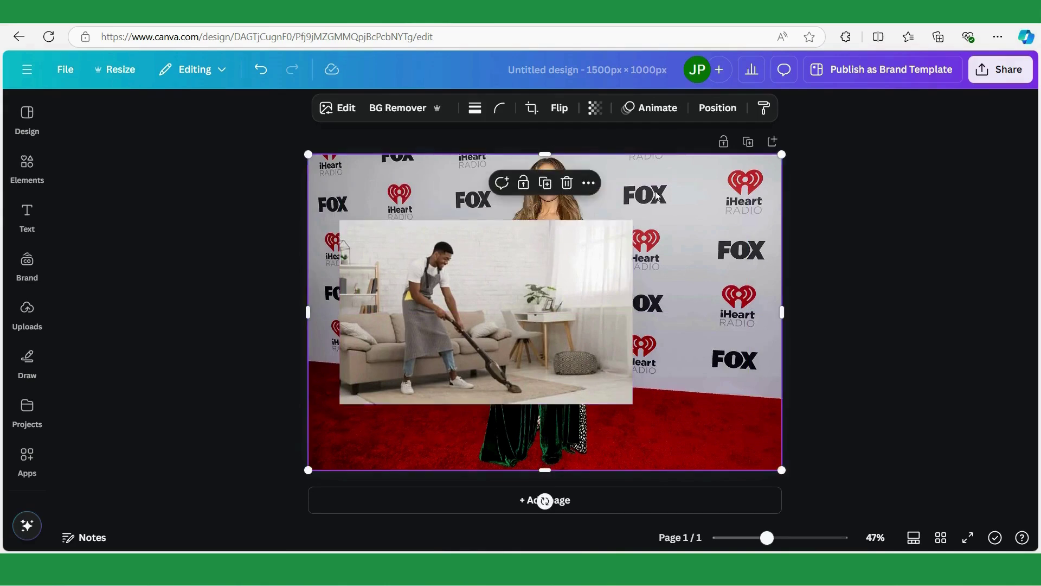
{"action": "left_click", "coordinate": [516, 294]}
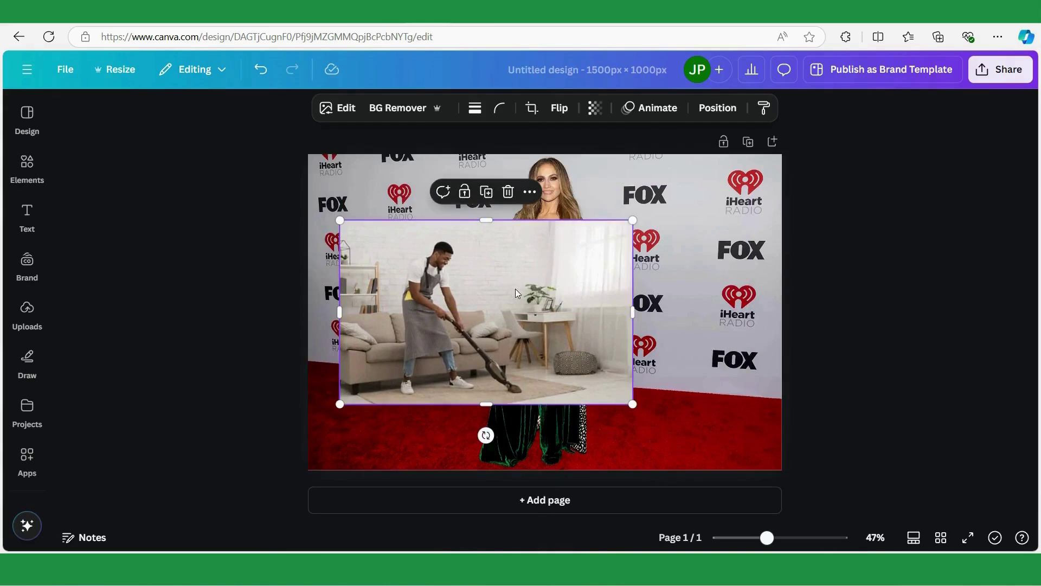
{"action": "left_click", "coordinate": [347, 107]}
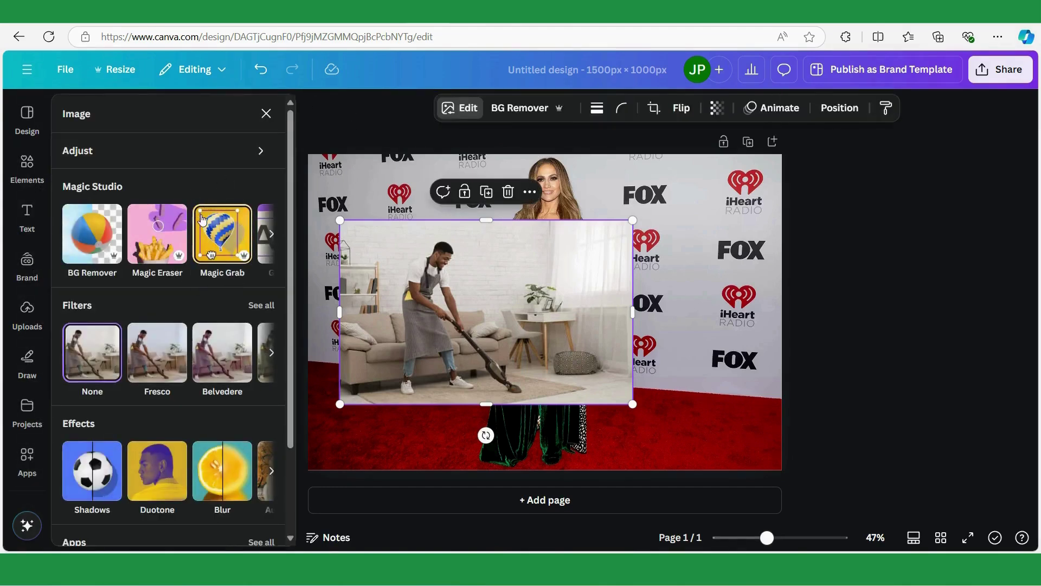
{"action": "left_click", "coordinate": [213, 242]}
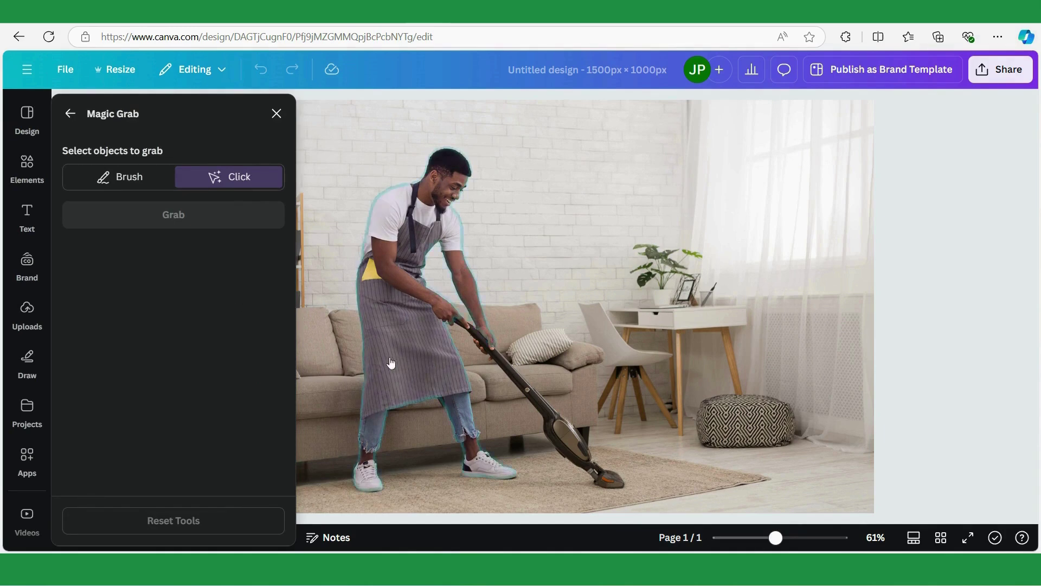
Mark the man and his vacuum in Magic Grab and grab them as a separate element
{"action": "left_click", "coordinate": [400, 341]}
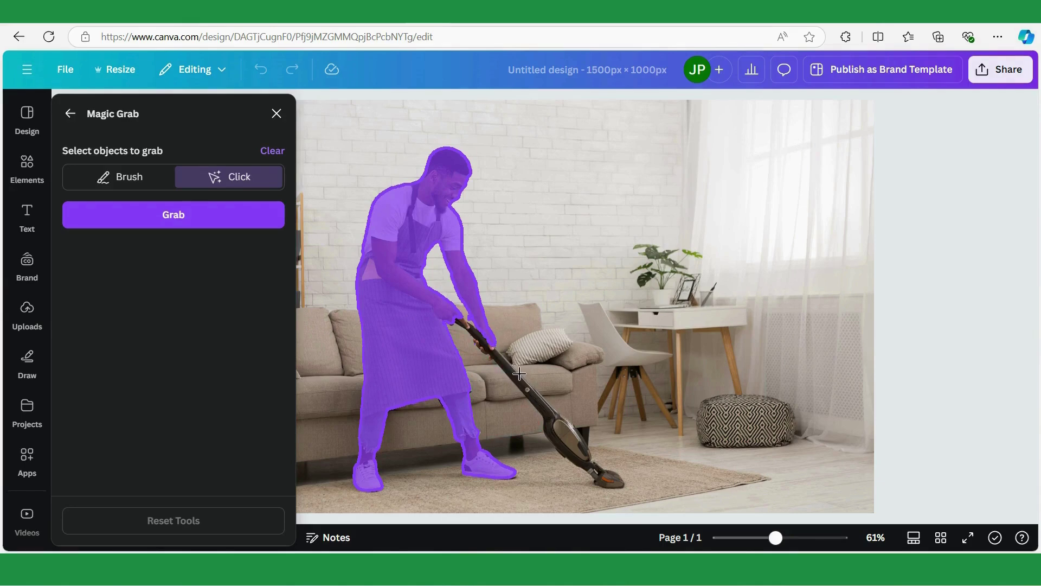
{"action": "left_click", "coordinate": [521, 382]}
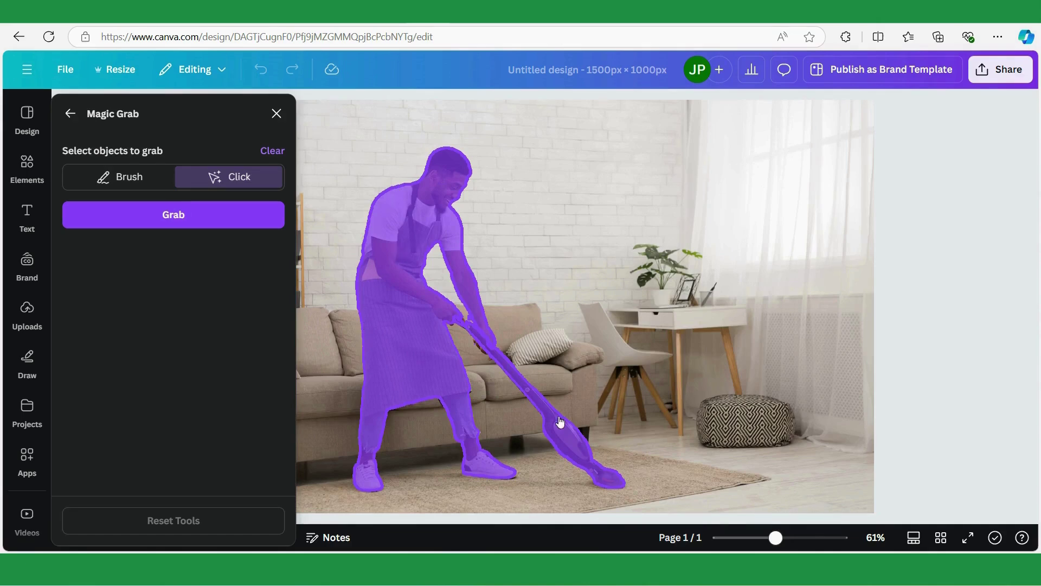
{"action": "left_click", "coordinate": [153, 217]}
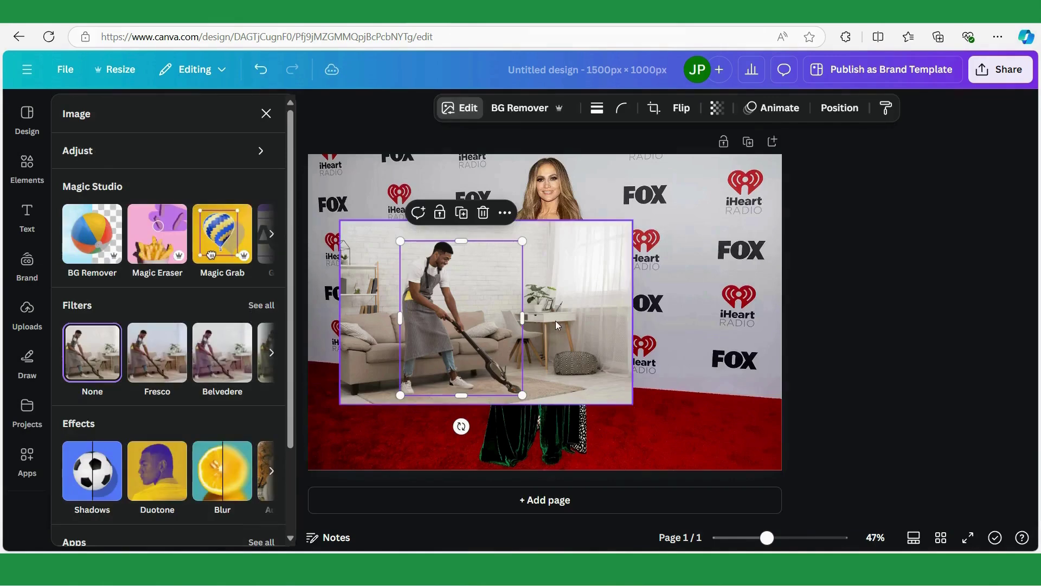
Shift the man cut-out aside and delete the leftover room photo
{"action": "left_click_drag", "start_coordinate": [444, 307], "coordinate": [565, 309]}
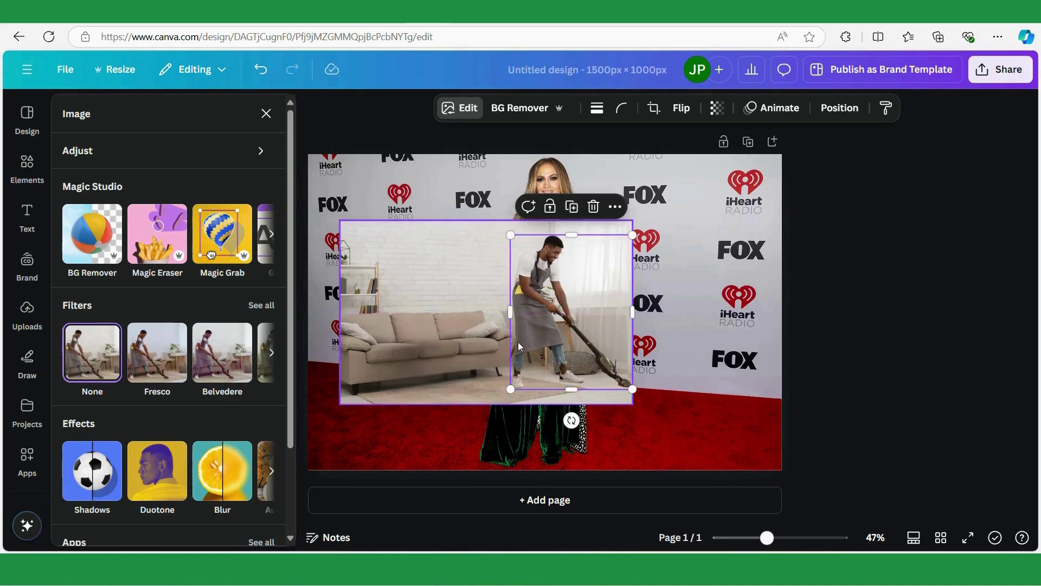
{"action": "left_click_drag", "start_coordinate": [545, 326], "coordinate": [435, 334]}
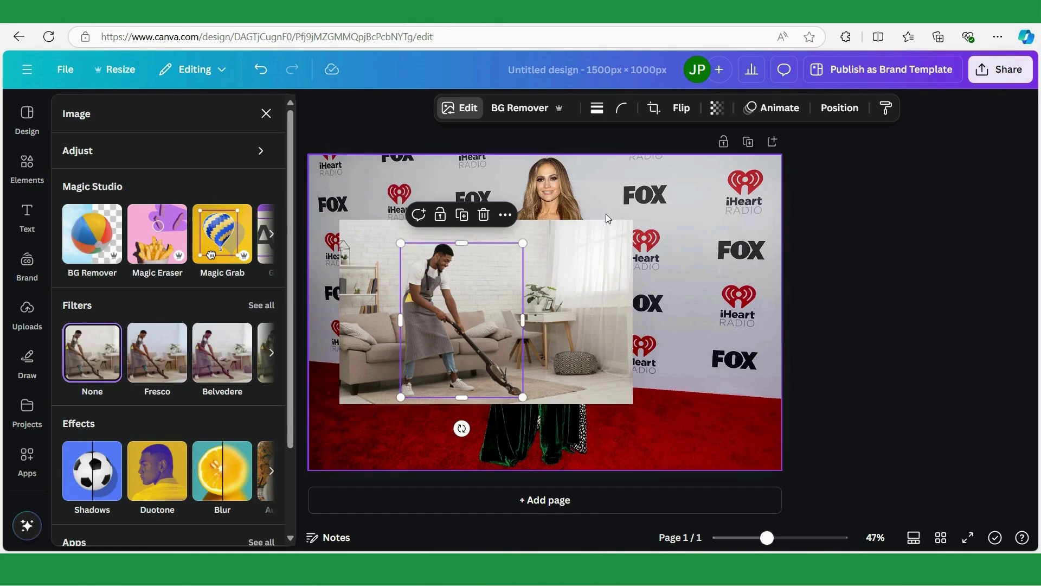
{"action": "left_click", "coordinate": [612, 250]}
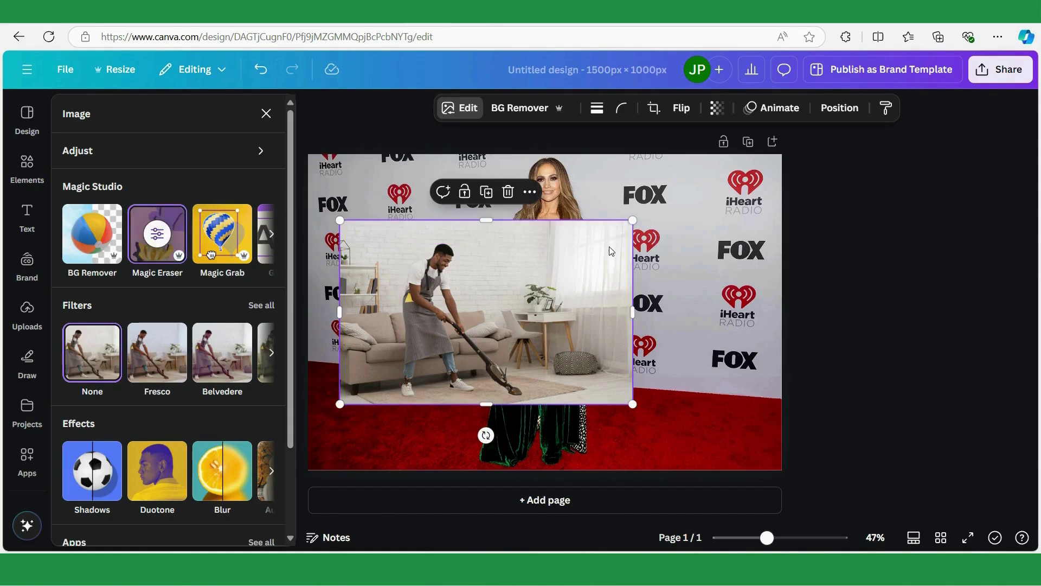
{"action": "key", "text": "Delete"}
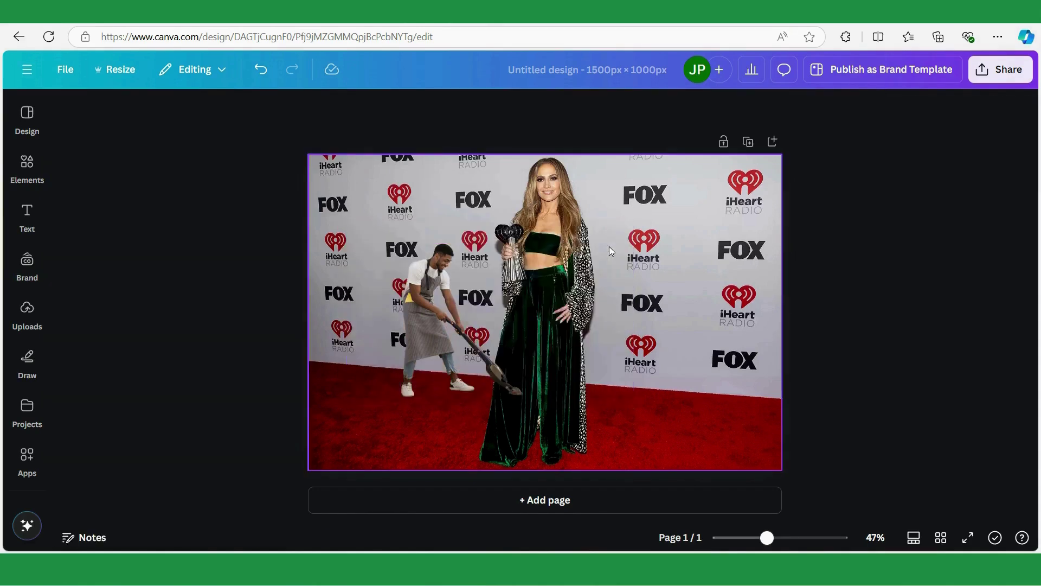
Enlarge the man cut-out and position him beside the celebrity on the red carpet
{"action": "left_click", "coordinate": [509, 345]}
{"action": "left_click_drag", "start_coordinate": [401, 242], "coordinate": [349, 177]}
{"action": "mouse_move", "coordinate": [522, 398]}
{"action": "left_mouse_down"}
{"action": "mouse_move", "coordinate": [560, 443]}
{"action": "mouse_move", "coordinate": [510, 393]}
{"action": "left_mouse_up"}
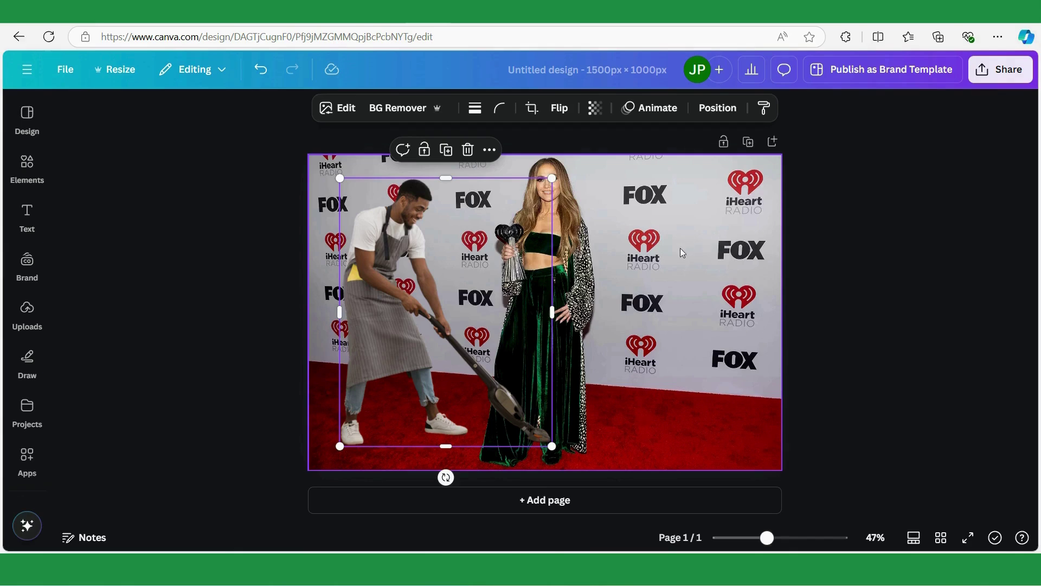
{"action": "left_click", "coordinate": [701, 275]}
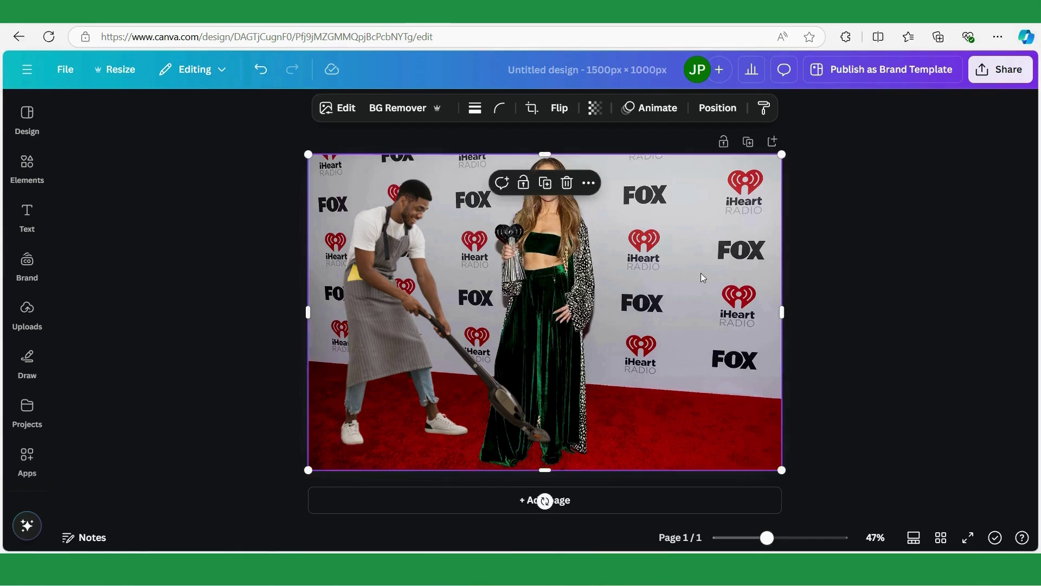
{"action": "left_click", "coordinate": [350, 106]}
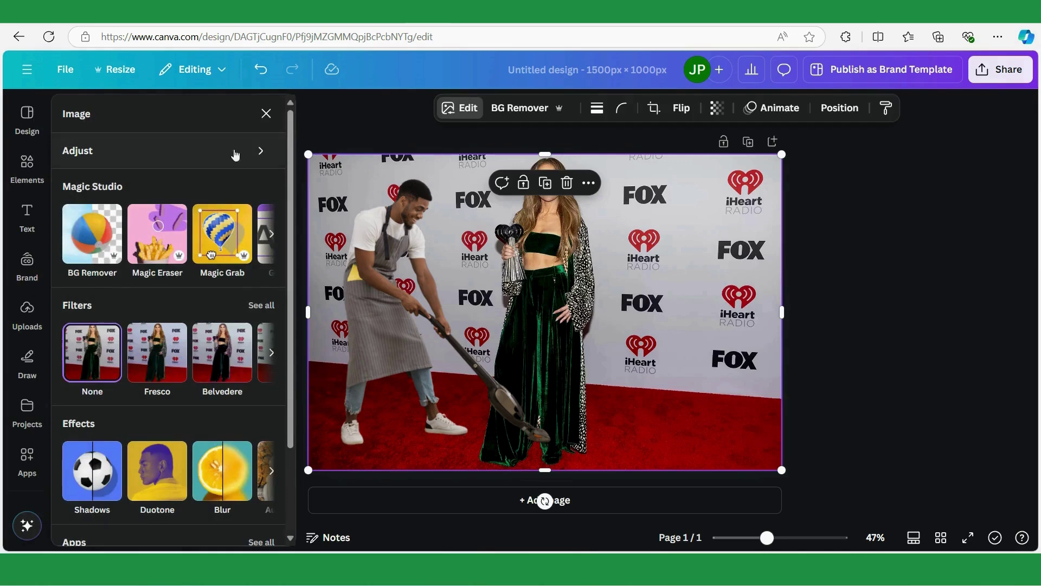
Use Magic Grab's Click mode on the trophy-holding woman and grab her as her own element
{"action": "left_click", "coordinate": [219, 240]}
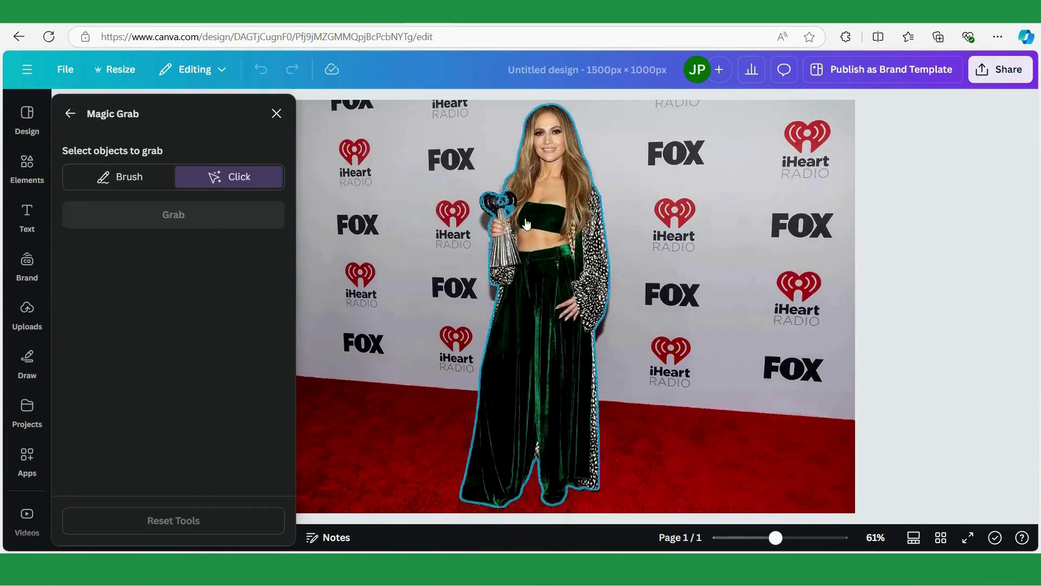
{"action": "left_click", "coordinate": [564, 240]}
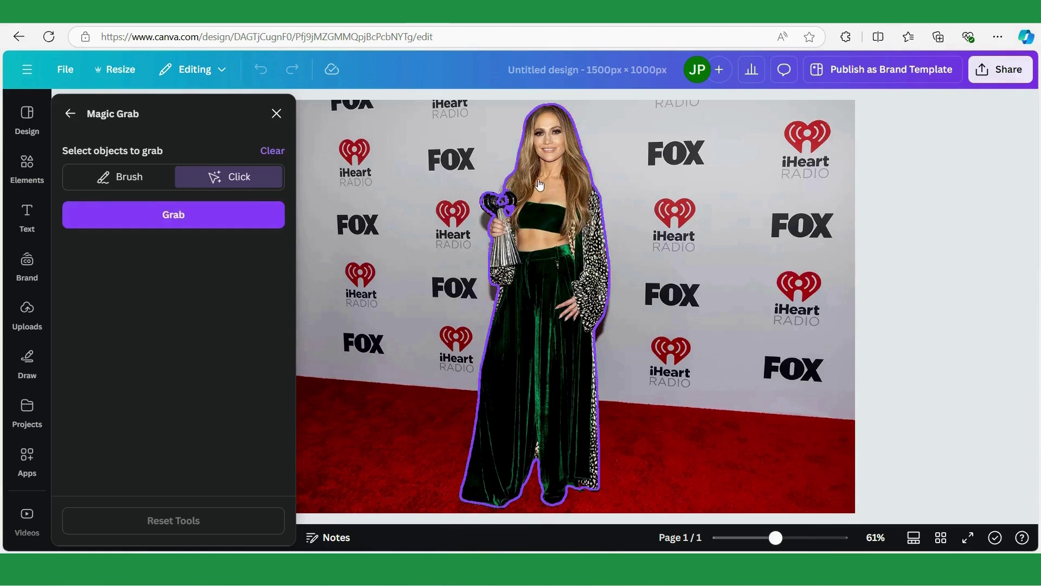
{"action": "left_click", "coordinate": [501, 202]}
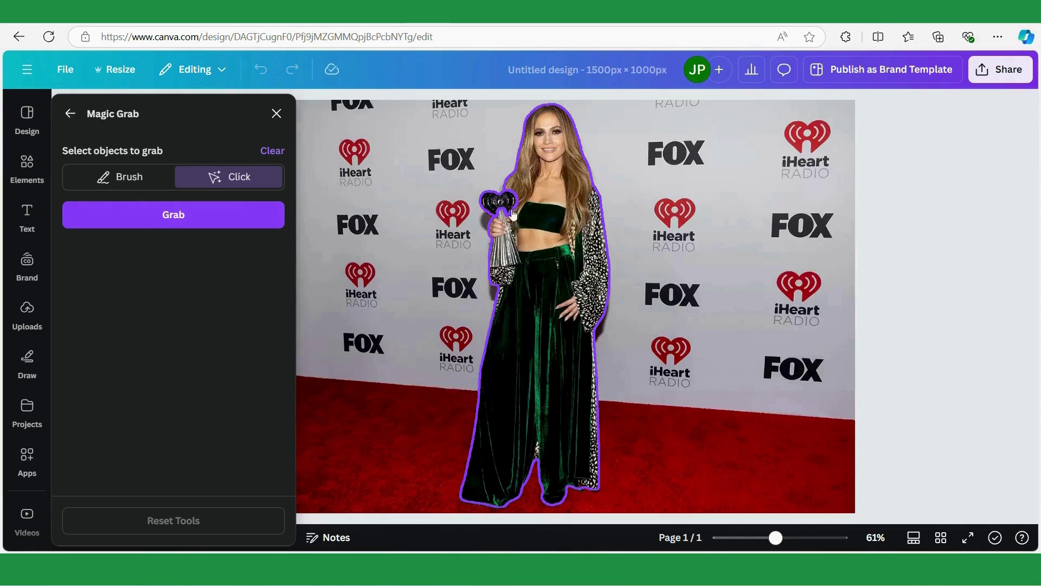
{"action": "left_click", "coordinate": [163, 217]}
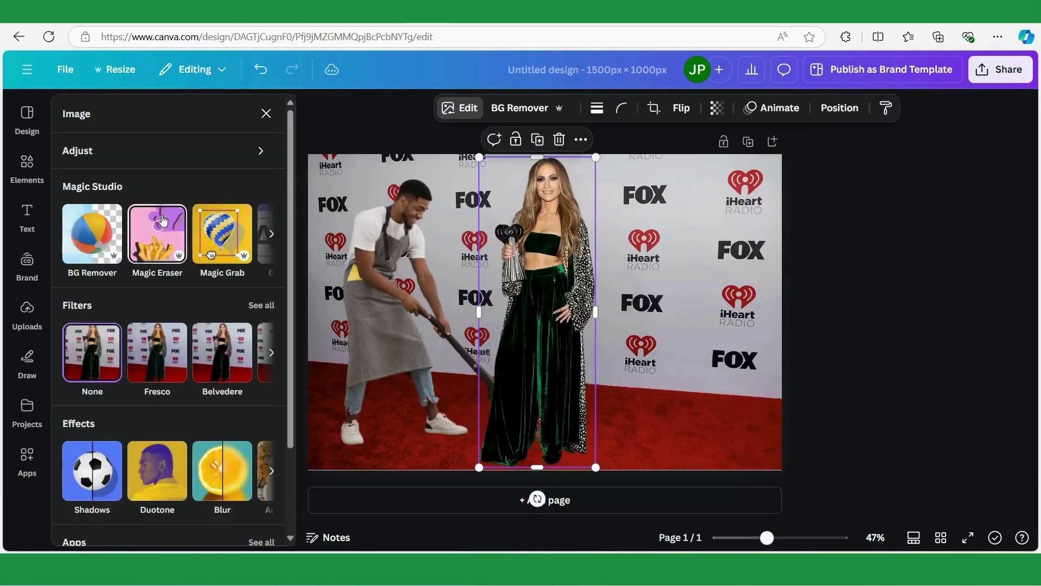
Move the woman cut-out toward the canvas centre
{"action": "mouse_move", "coordinate": [523, 301]}
{"action": "left_mouse_down"}
{"action": "mouse_move", "coordinate": [660, 298]}
{"action": "mouse_move", "coordinate": [508, 295]}
{"action": "mouse_move", "coordinate": [543, 297]}
{"action": "mouse_move", "coordinate": [517, 299]}
{"action": "left_mouse_up"}
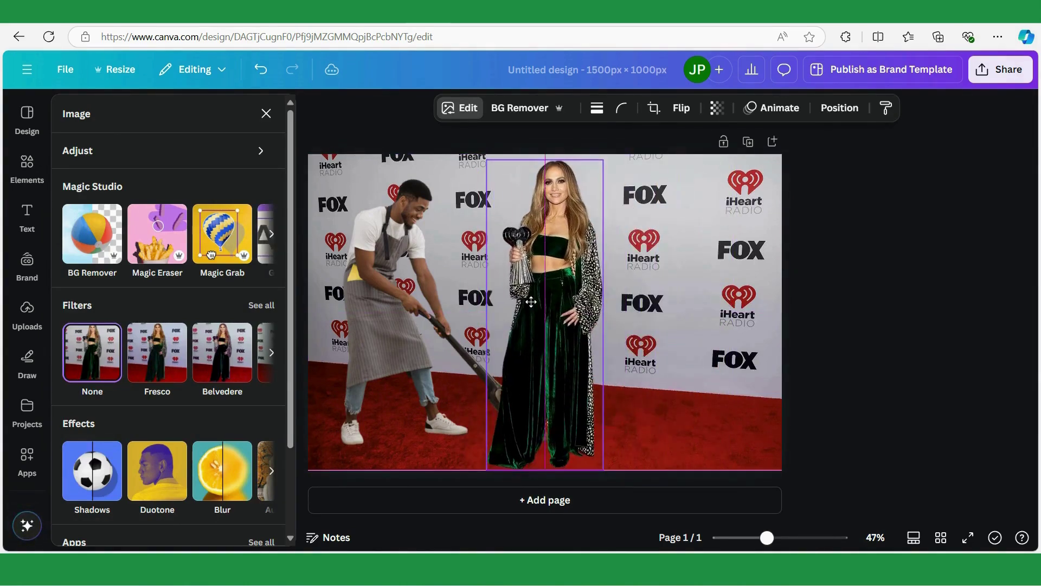
{"action": "left_click", "coordinate": [709, 243]}
{"action": "left_click_drag", "start_coordinate": [597, 302], "coordinate": [586, 299]}
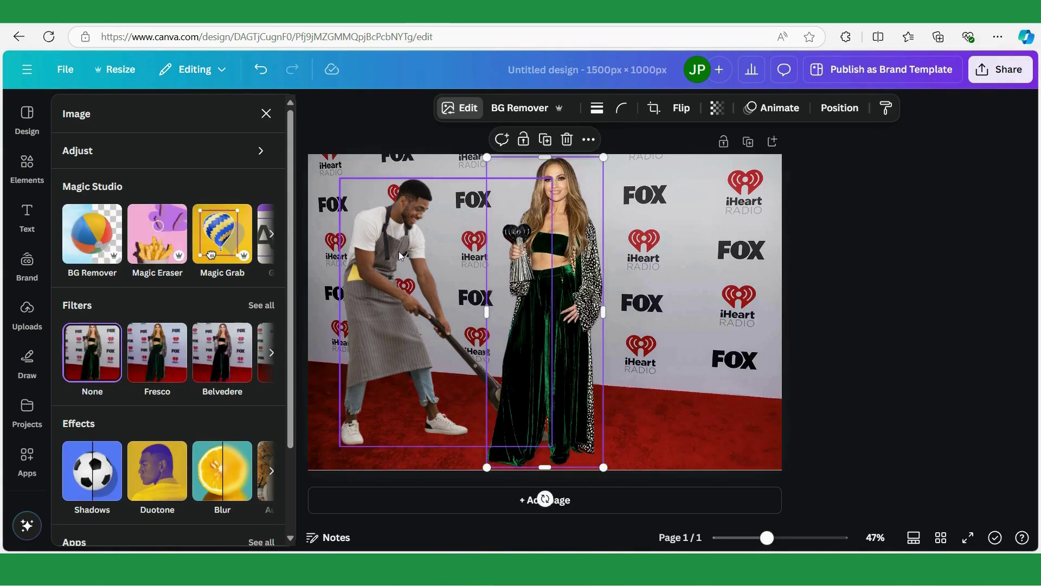
Place the man to the woman's right, slightly enlarged and tilted 4°, then centre the woman
{"action": "left_click", "coordinate": [399, 251]}
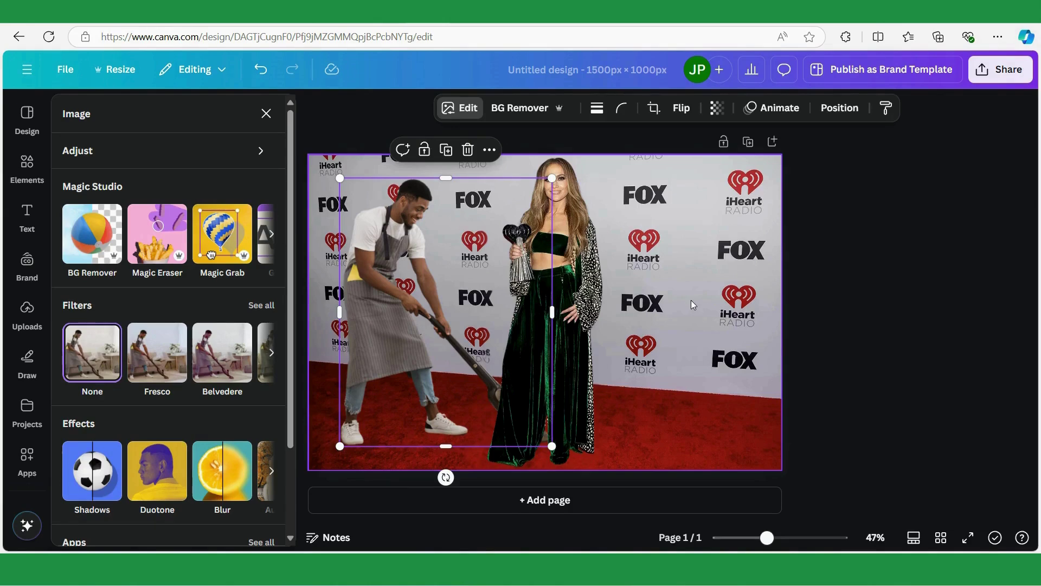
{"action": "left_click_drag", "start_coordinate": [432, 273], "coordinate": [662, 280]}
{"action": "left_click_drag", "start_coordinate": [569, 300], "coordinate": [524, 281]}
{"action": "left_click_drag", "start_coordinate": [614, 280], "coordinate": [596, 275]}
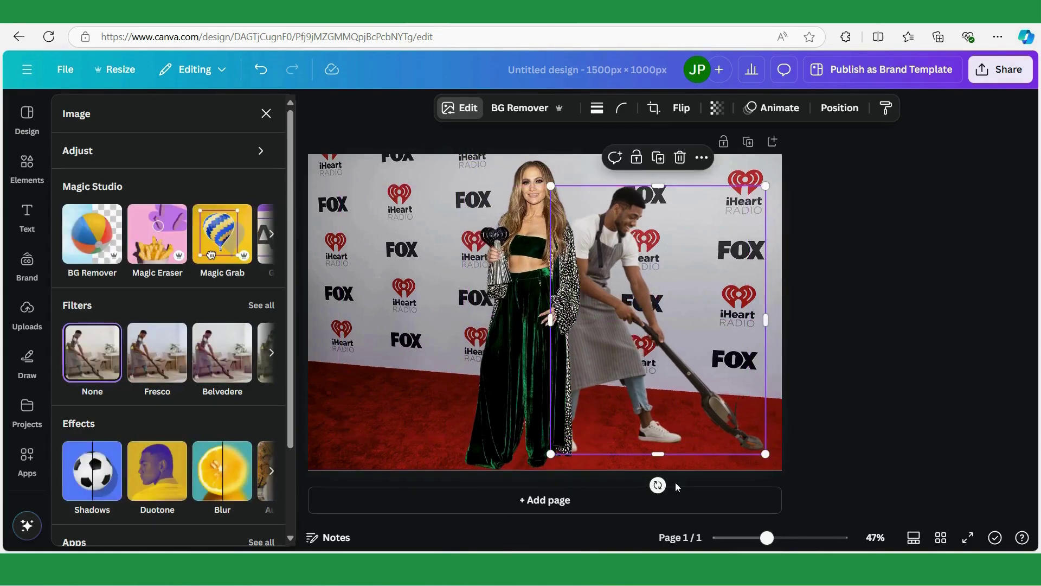
{"action": "left_click_drag", "start_coordinate": [657, 485], "coordinate": [647, 486]}
{"action": "left_click_drag", "start_coordinate": [775, 193], "coordinate": [774, 185]}
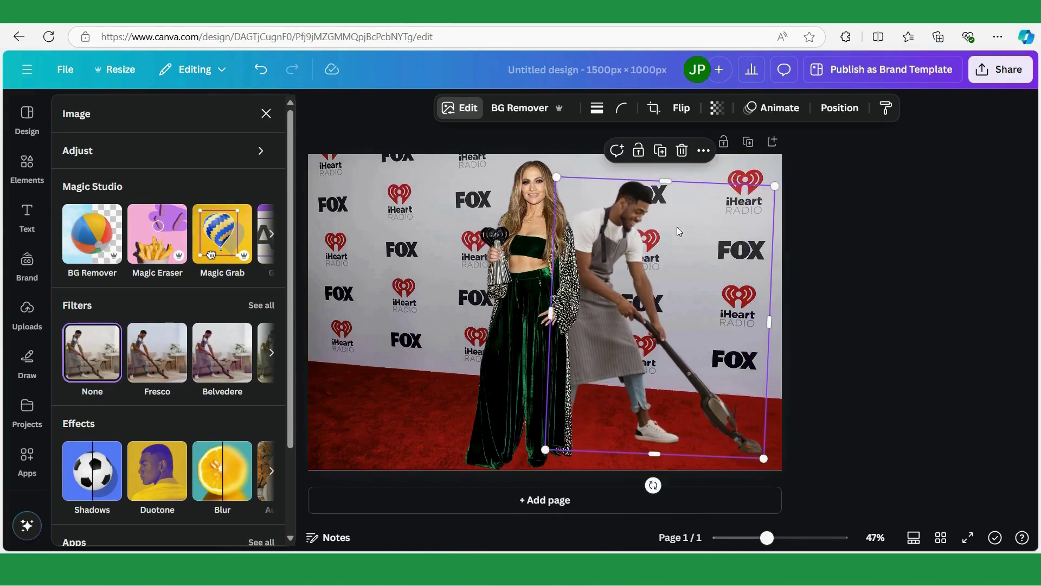
{"action": "left_click_drag", "start_coordinate": [536, 260], "coordinate": [537, 254]}
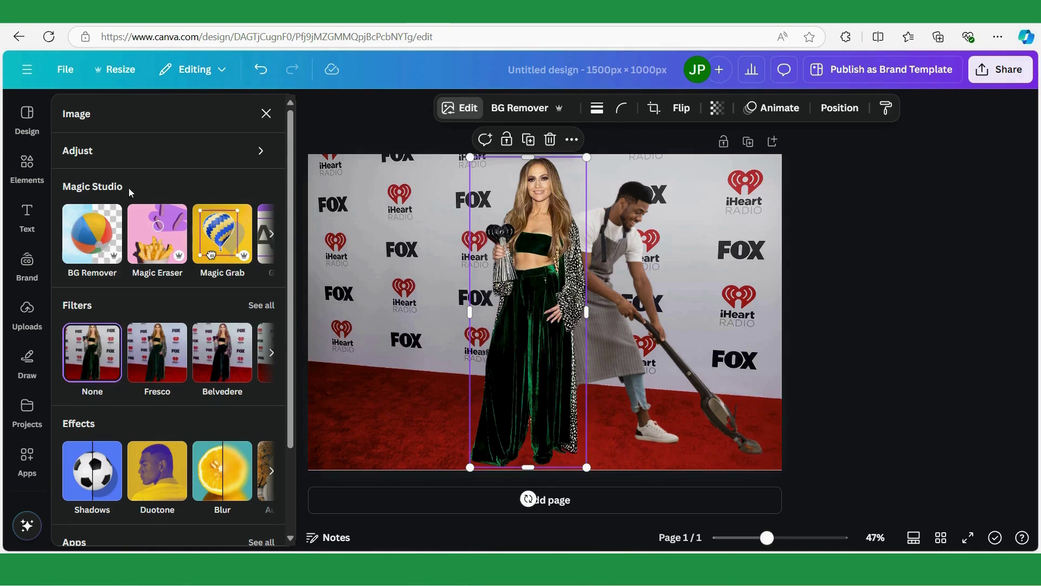
{"action": "left_click", "coordinate": [454, 109]}
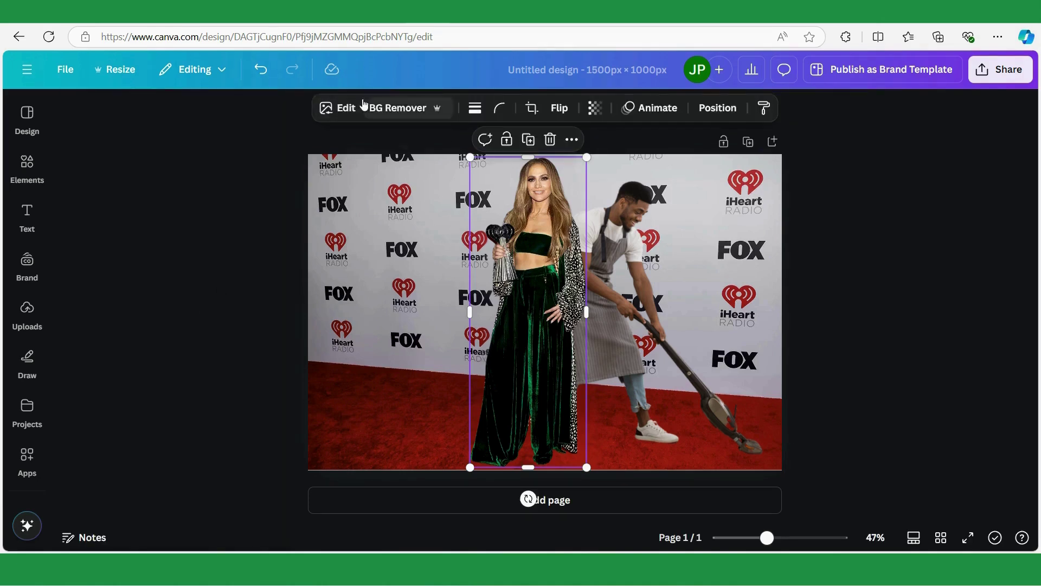
Apply a Drop shadow to the celebrity cut-out: blur 30, angle 14, distance 34, intensity 29
{"action": "left_click", "coordinate": [341, 108]}
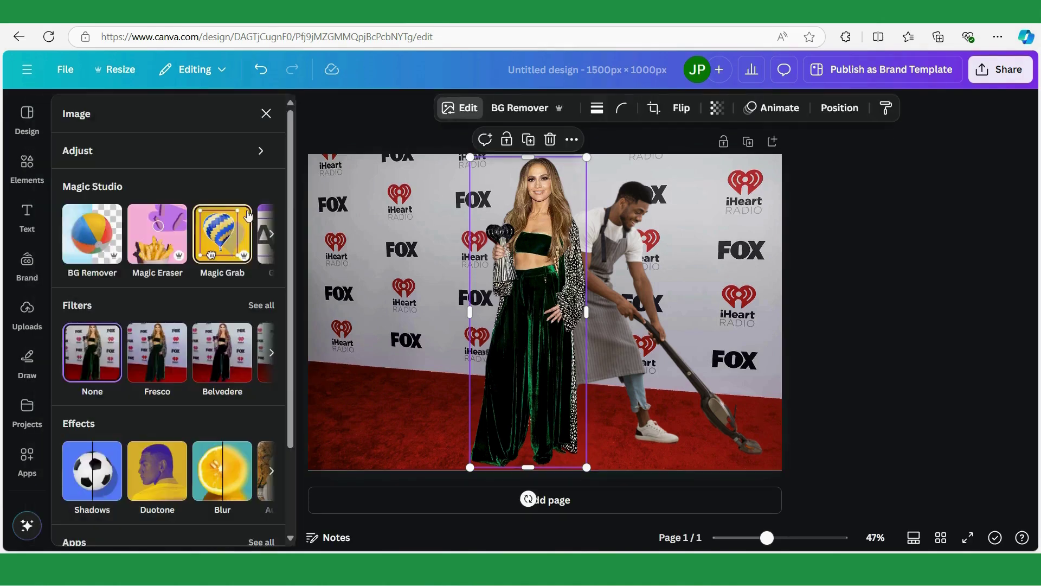
{"action": "left_click", "coordinate": [86, 472]}
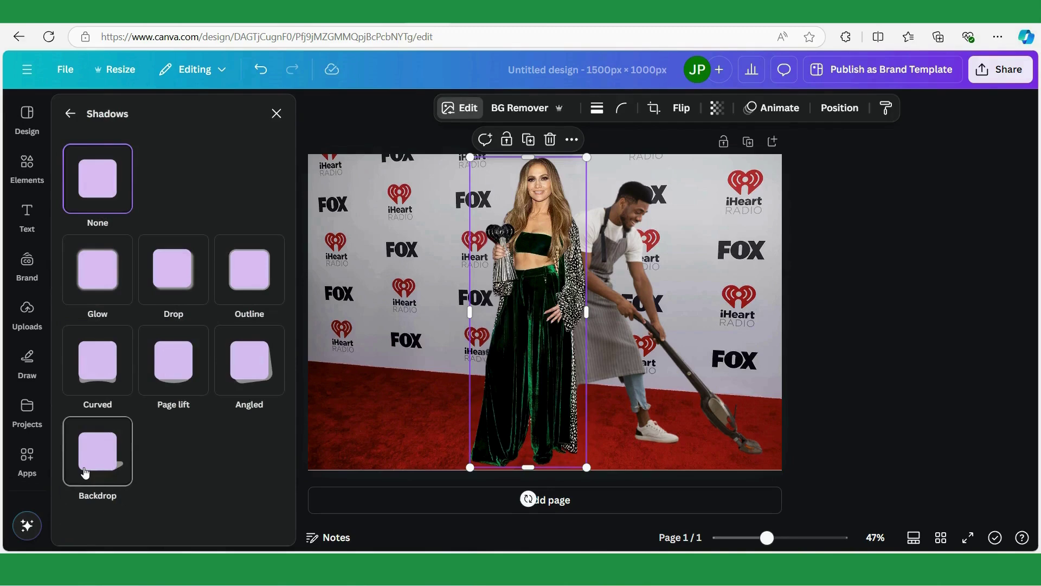
{"action": "left_click", "coordinate": [185, 281]}
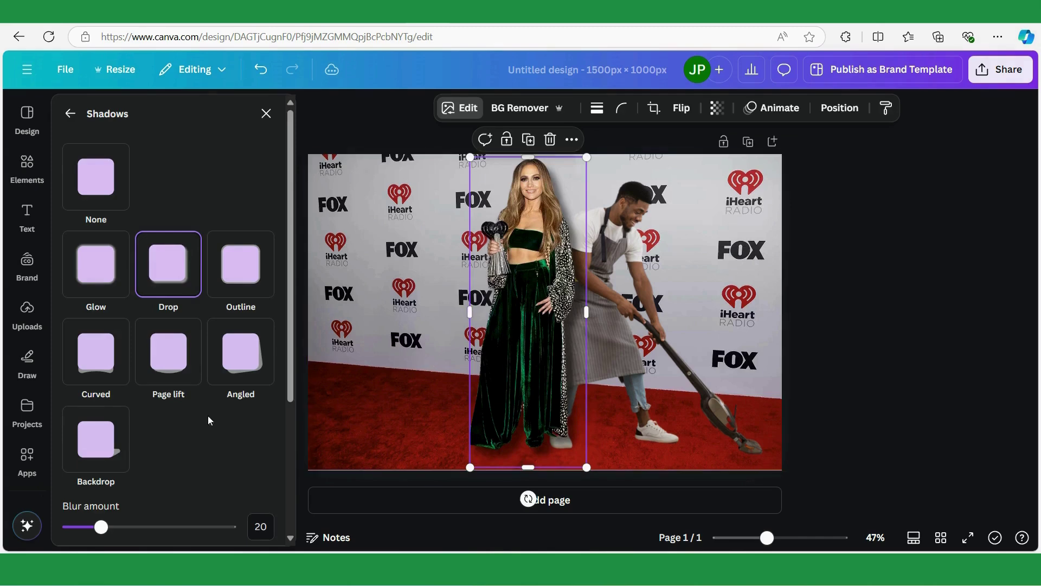
{"action": "scroll", "coordinate": [207, 415], "scroll_direction": "down", "scroll_amount": 2}
{"action": "scroll", "coordinate": [237, 372], "scroll_direction": "down", "scroll_amount": 3}
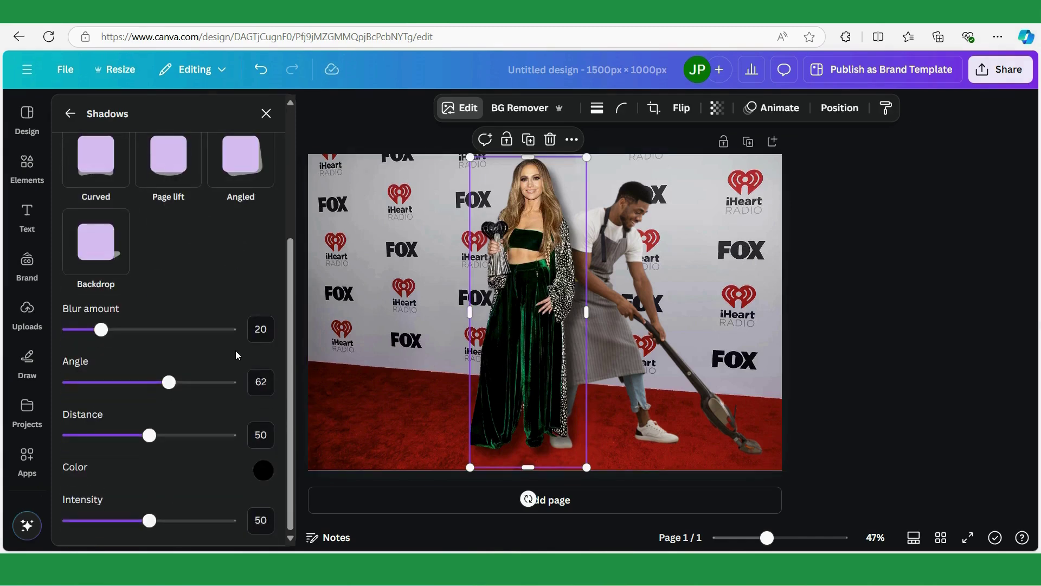
{"action": "left_click_drag", "start_coordinate": [170, 384], "coordinate": [92, 383]}
{"action": "left_click_drag", "start_coordinate": [150, 435], "coordinate": [125, 437]}
{"action": "left_click_drag", "start_coordinate": [149, 521], "coordinate": [116, 521]}
{"action": "left_click_drag", "start_coordinate": [102, 331], "coordinate": [118, 336]}
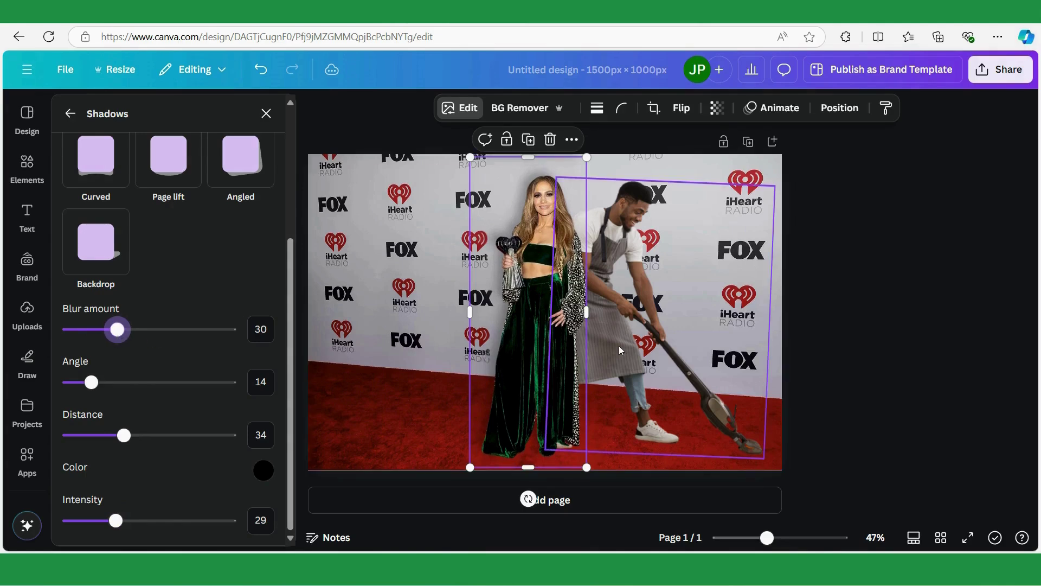
{"action": "left_click", "coordinate": [704, 246]}
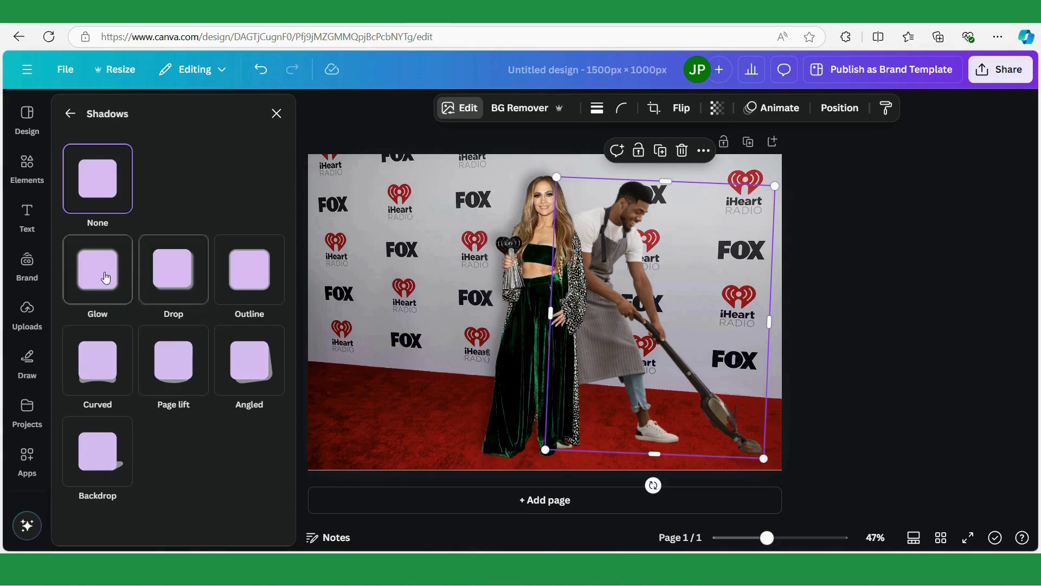
Apply a Drop shadow to the vacuuming man: angle 19, distance 33, intensity 34, blur 33
{"action": "left_click", "coordinate": [183, 281]}
{"action": "scroll", "coordinate": [185, 369], "scroll_direction": "down", "scroll_amount": 4}
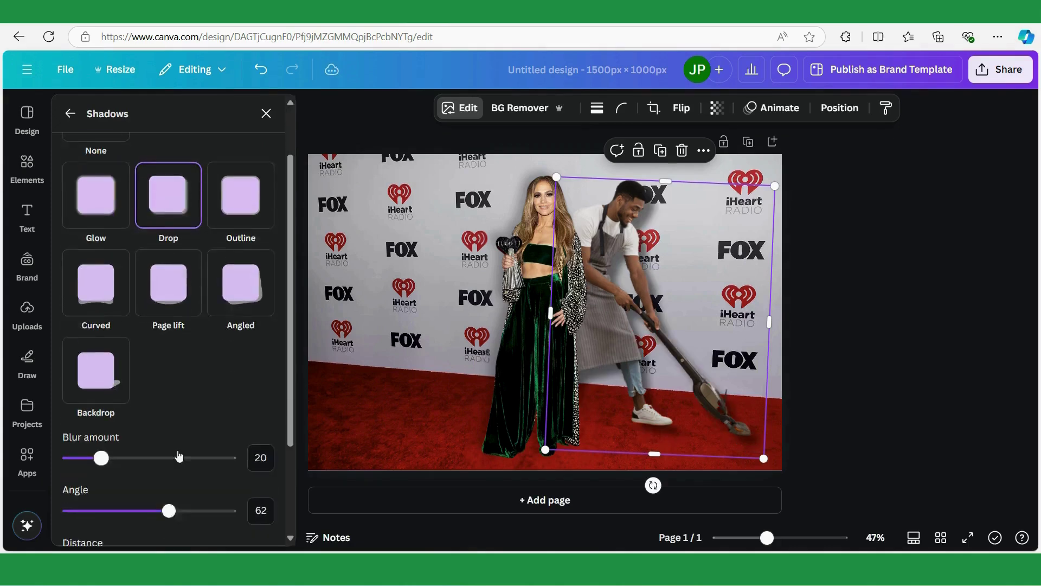
{"action": "left_click_drag", "start_coordinate": [162, 383], "coordinate": [100, 383]}
{"action": "left_click_drag", "start_coordinate": [149, 435], "coordinate": [122, 435]}
{"action": "left_click_drag", "start_coordinate": [160, 520], "coordinate": [124, 520]}
{"action": "left_click_drag", "start_coordinate": [101, 329], "coordinate": [122, 329]}
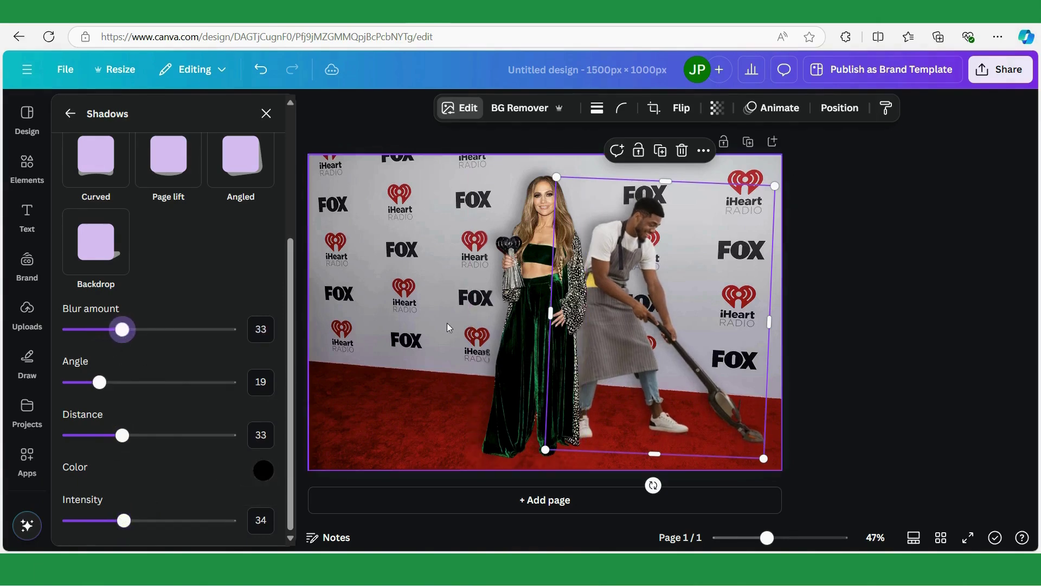